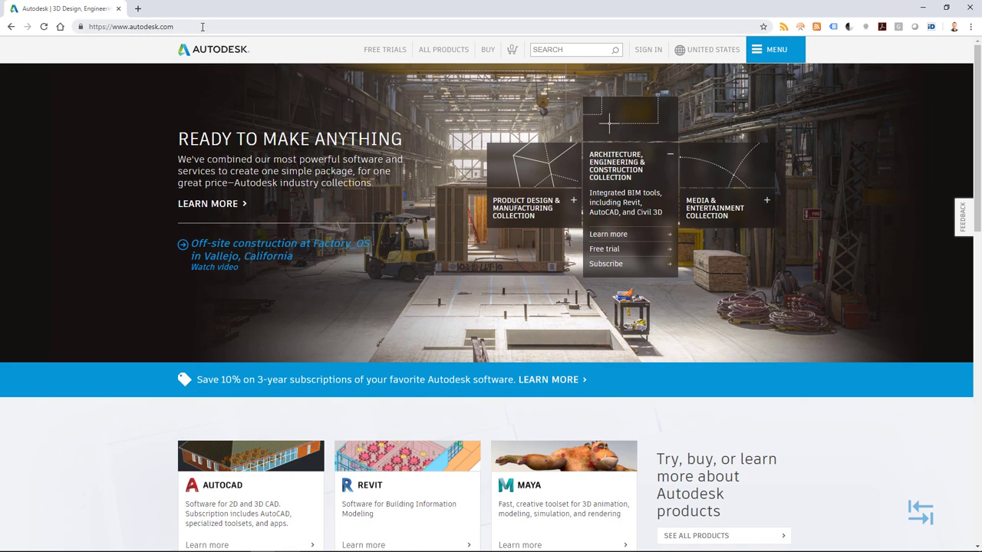
Scroll down the AutoCAD free trial page to the 30-day trial download offer.
scroll(3, 441, "down", 1)
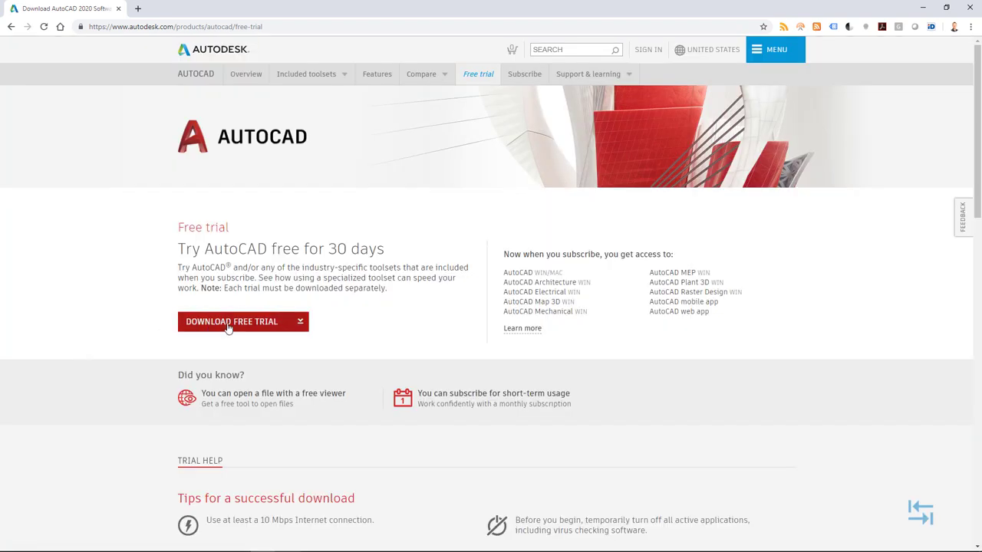
Start the AutoCAD free trial download and confirm AutoCAD as the trial product.
left_click(228, 324)
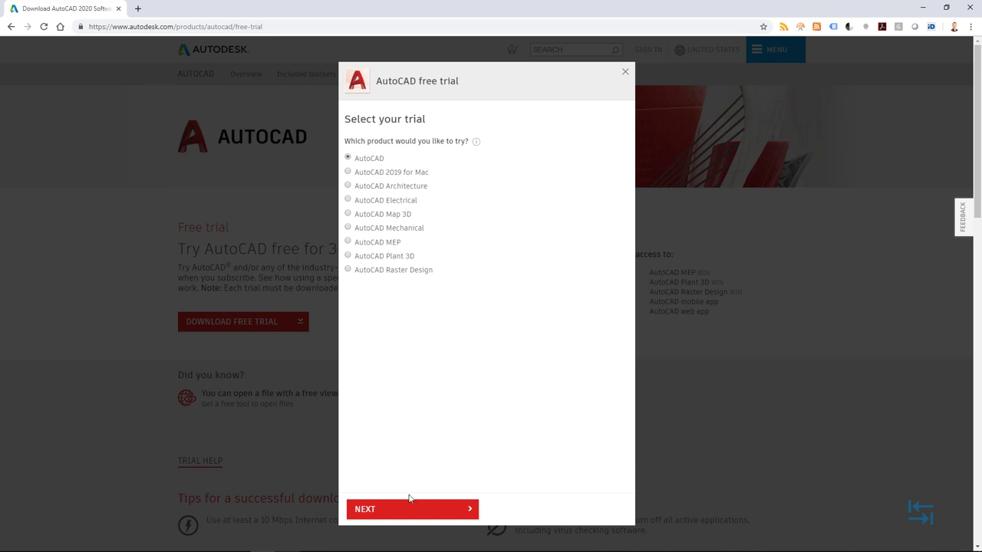
left_click(388, 511)
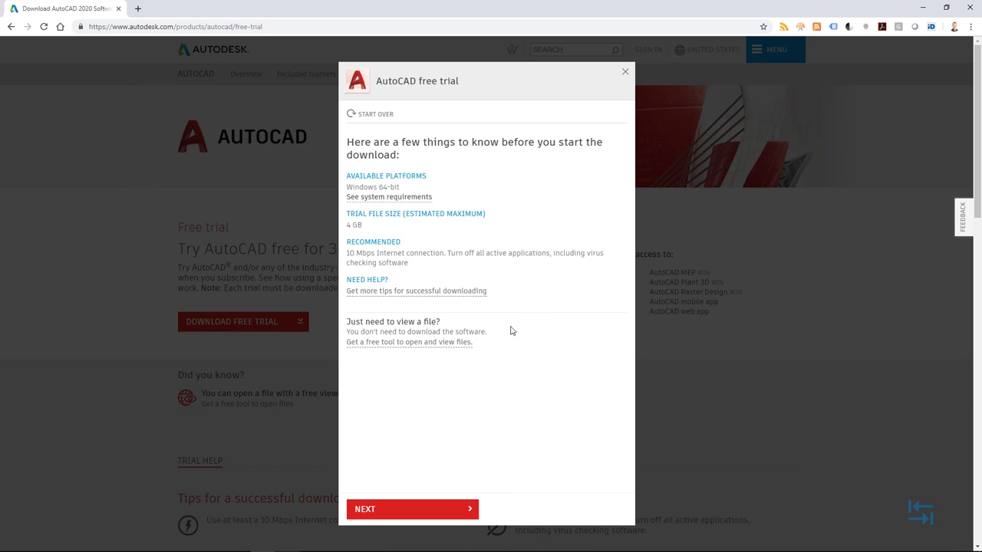
Set the trial usage to 'A business user' and keep English as the language.
left_click(373, 508)
left_click(376, 182)
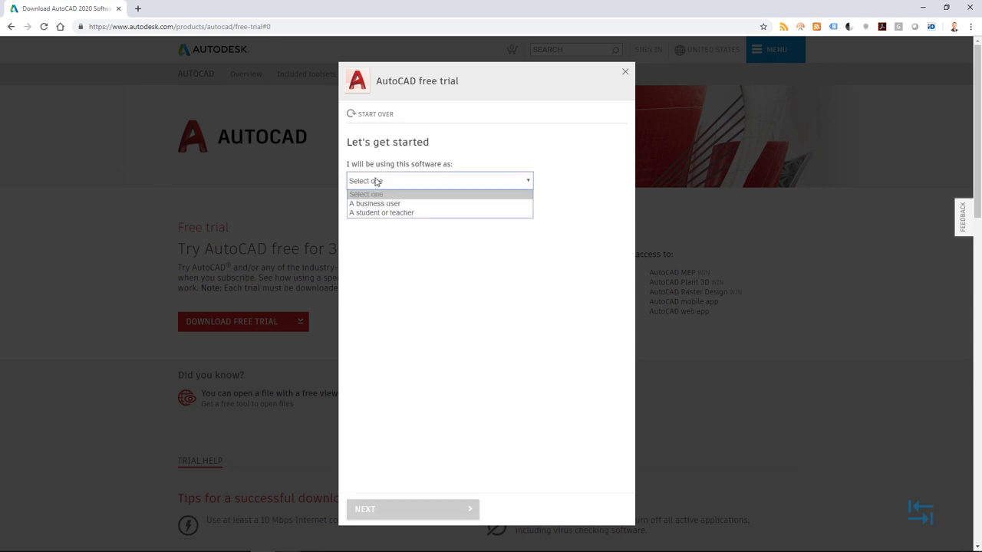
left_click(377, 203)
left_click(391, 183)
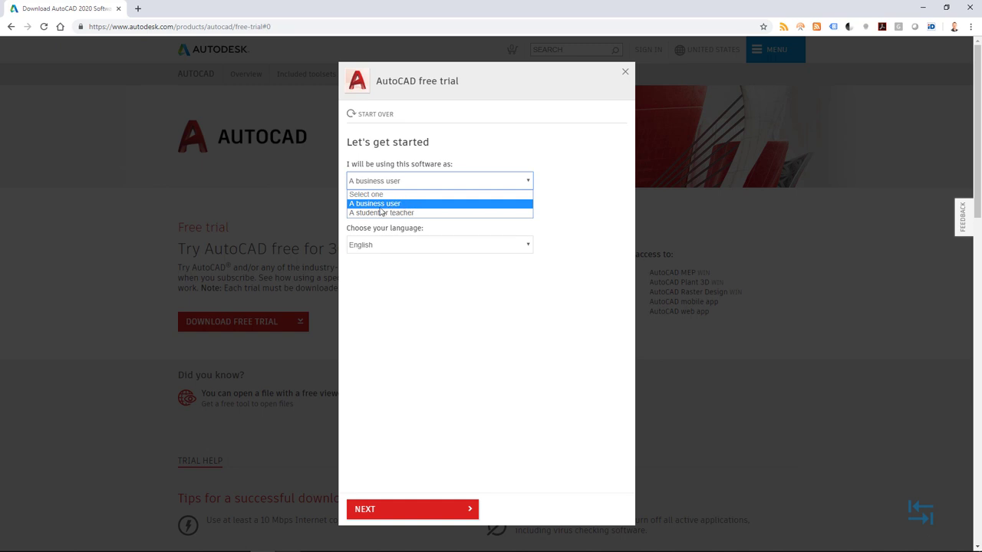
left_click(359, 183)
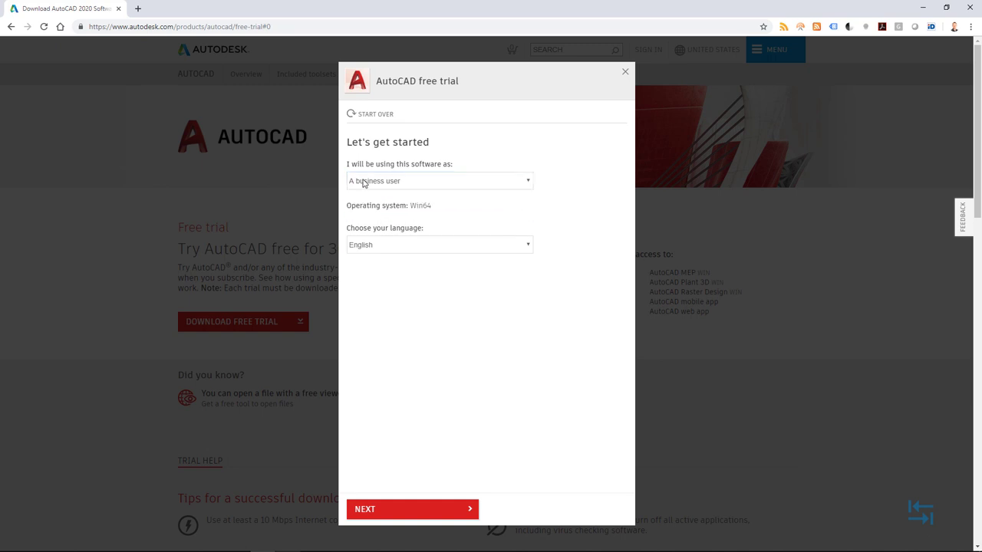
left_click(402, 245)
Sign in to the Autodesk account with the saved email and password.
left_click(421, 512)
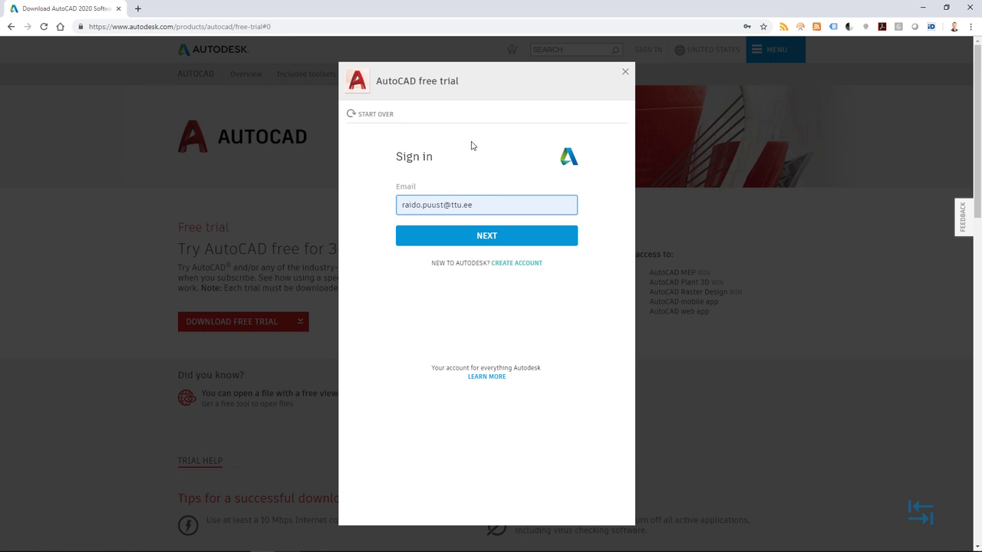
left_click(501, 237)
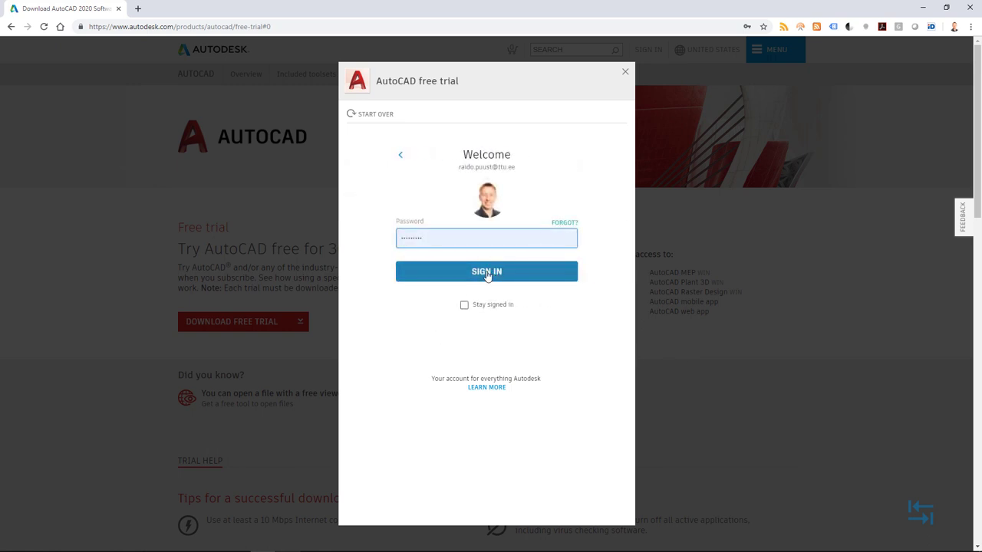
left_click(488, 274)
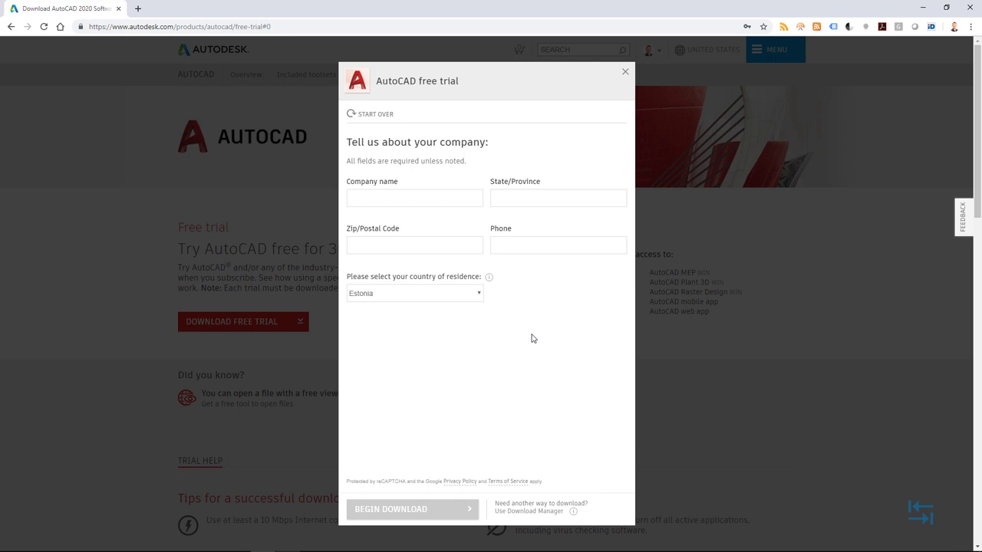
Fill company details as TalTech, Harjumaa, 19086, phone 6202552, then choose Download Manager.
left_click(392, 195)
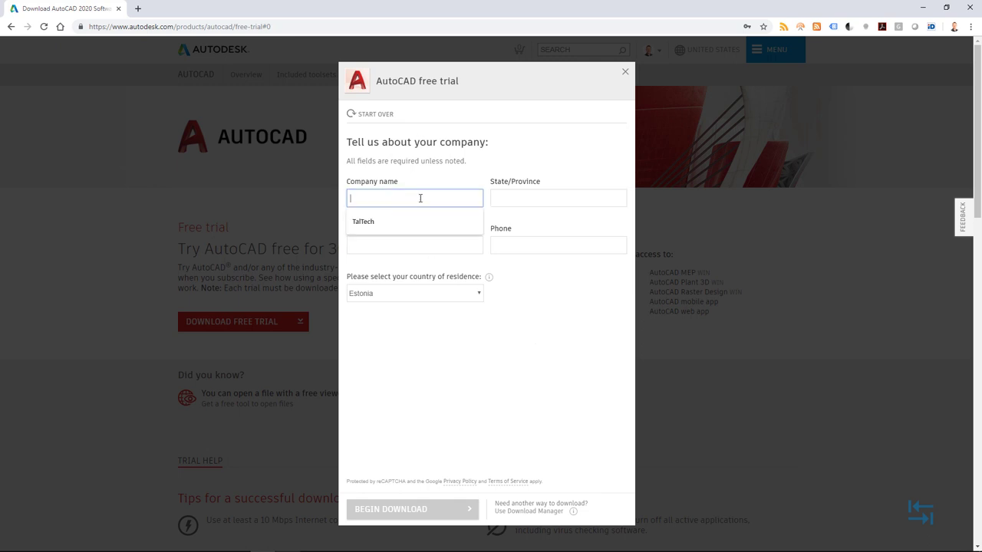
left_click(381, 222)
left_click(519, 201)
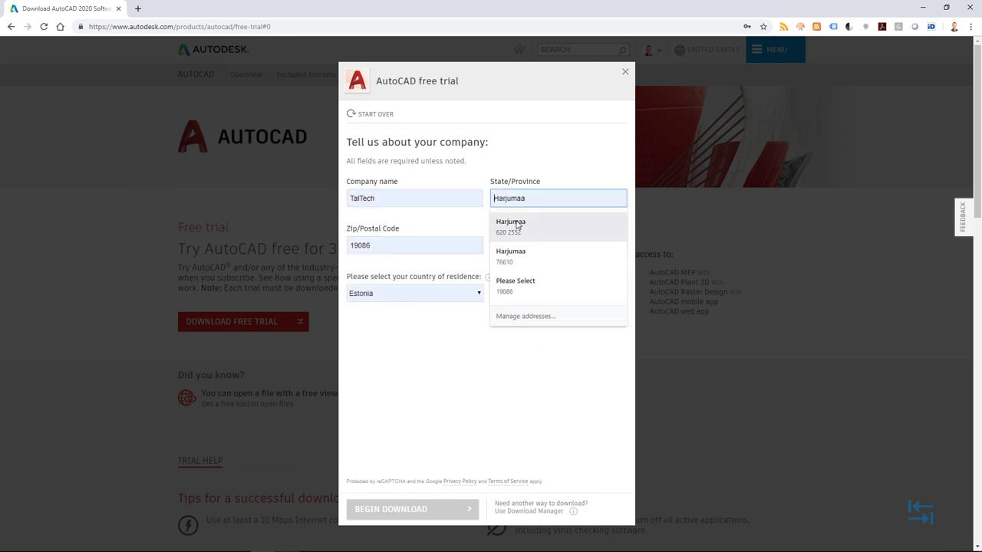
left_click(516, 224)
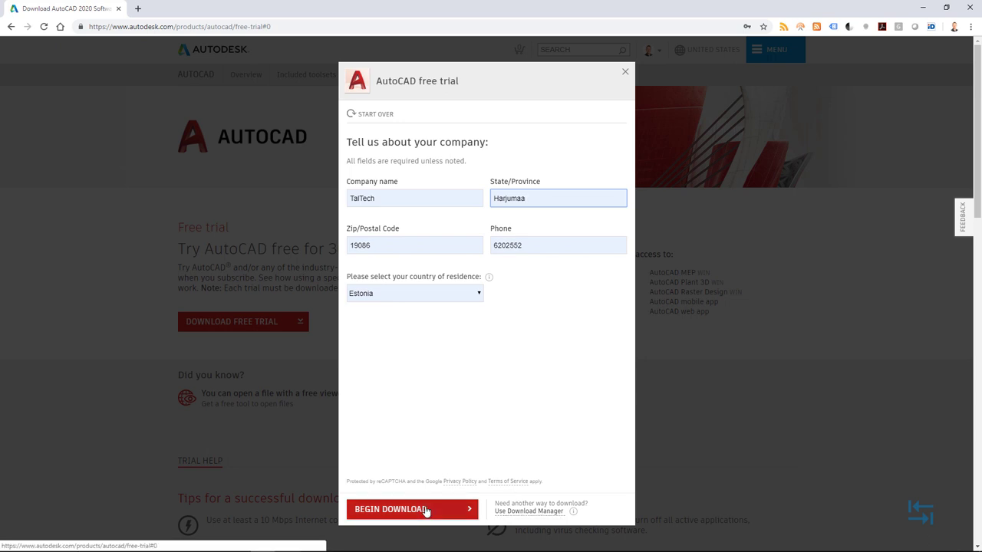
left_click(396, 512)
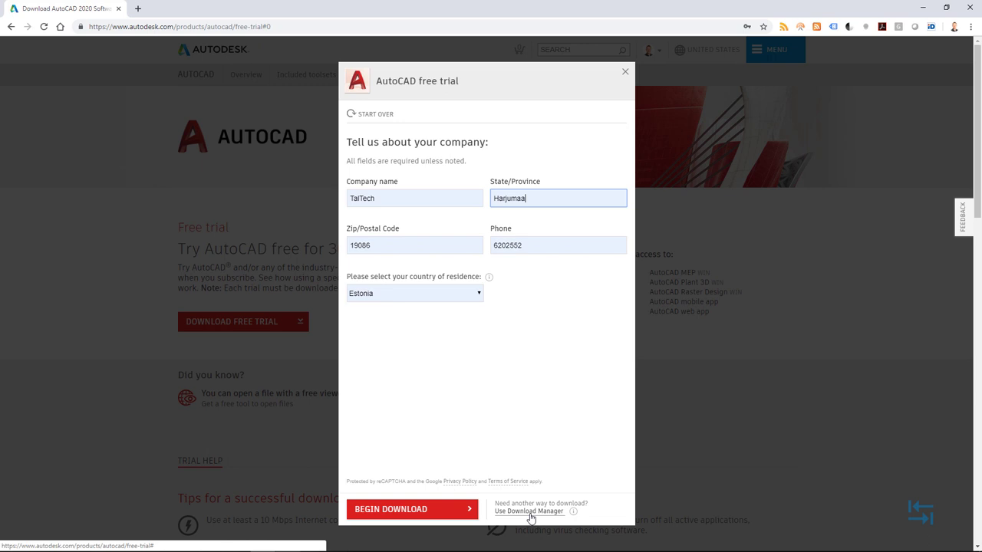
left_click(529, 512)
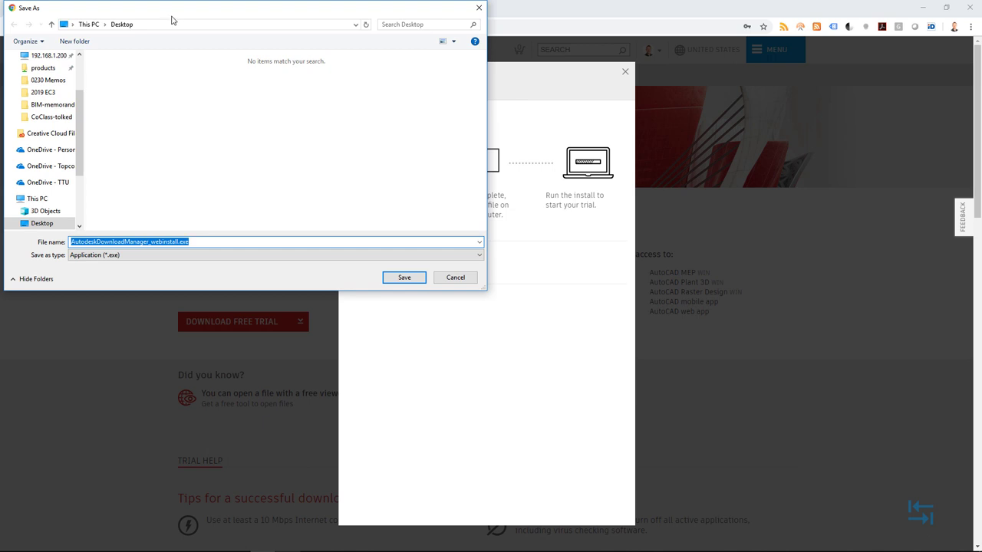
Save AutodeskDownloadManager_webinstall.exe to the Desktop under its default name.
mouse_move(171, 15)
left_mouse_down()
mouse_move(210, 41)
mouse_move(214, 76)
left_mouse_up()
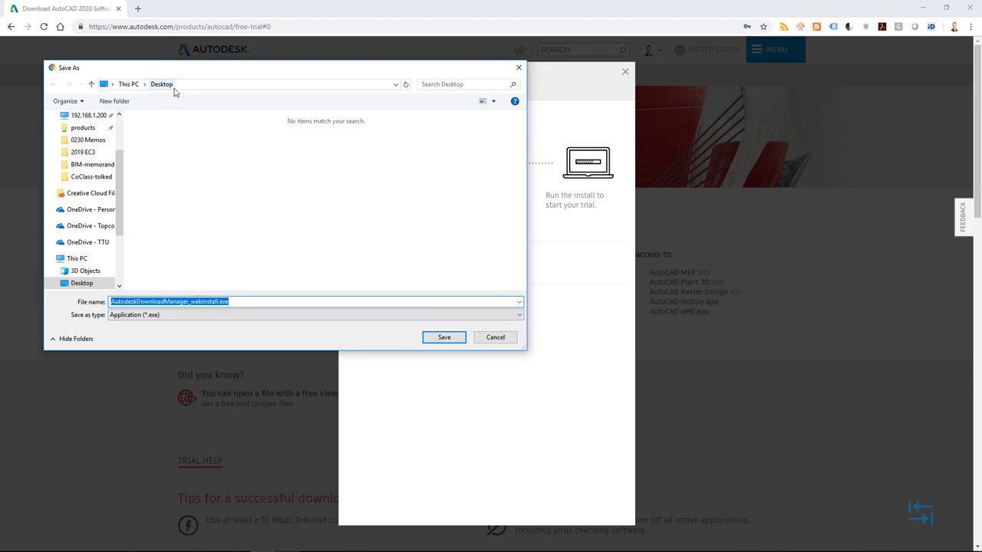
left_click(444, 337)
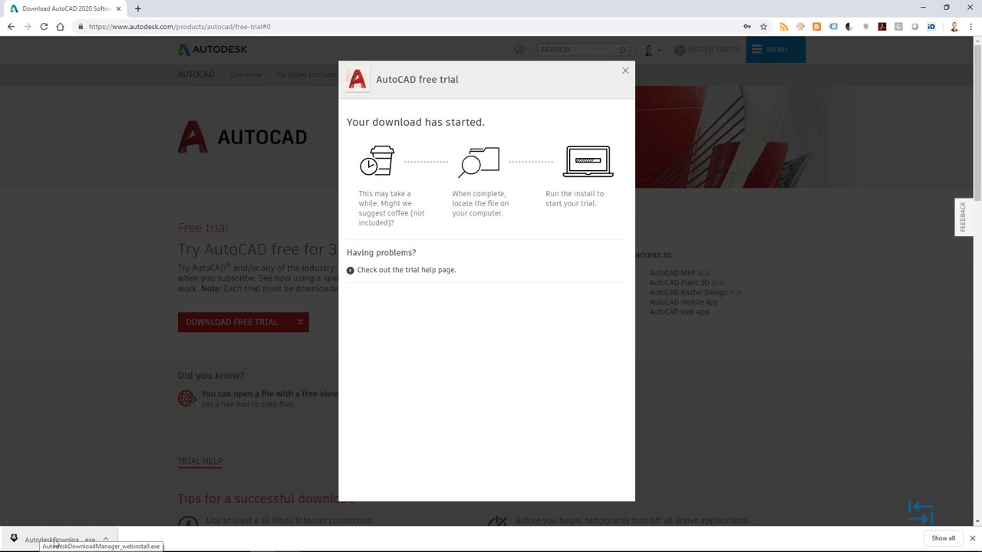
Run the downloaded Download Manager, cancel its Save Download prompt, and close it.
left_click(53, 541)
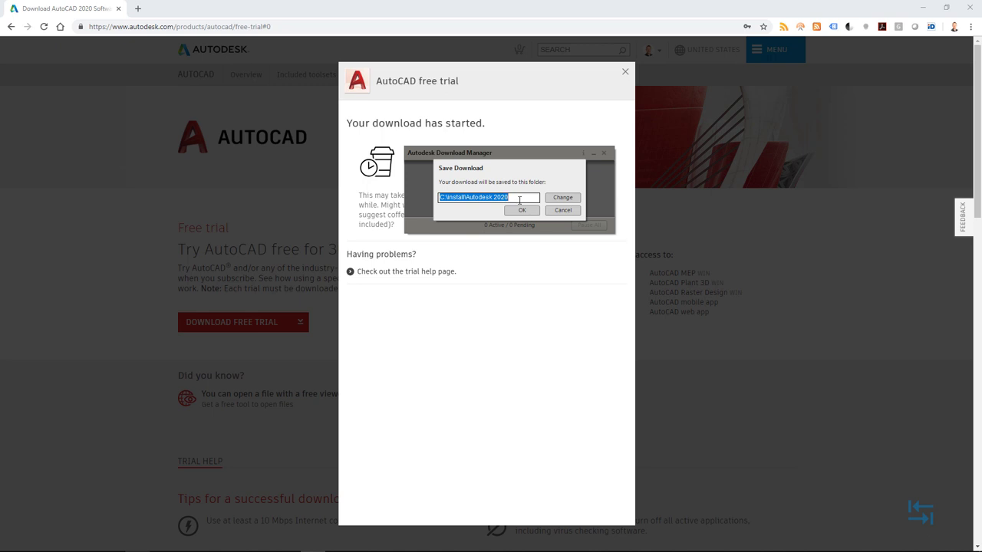
left_click(466, 199)
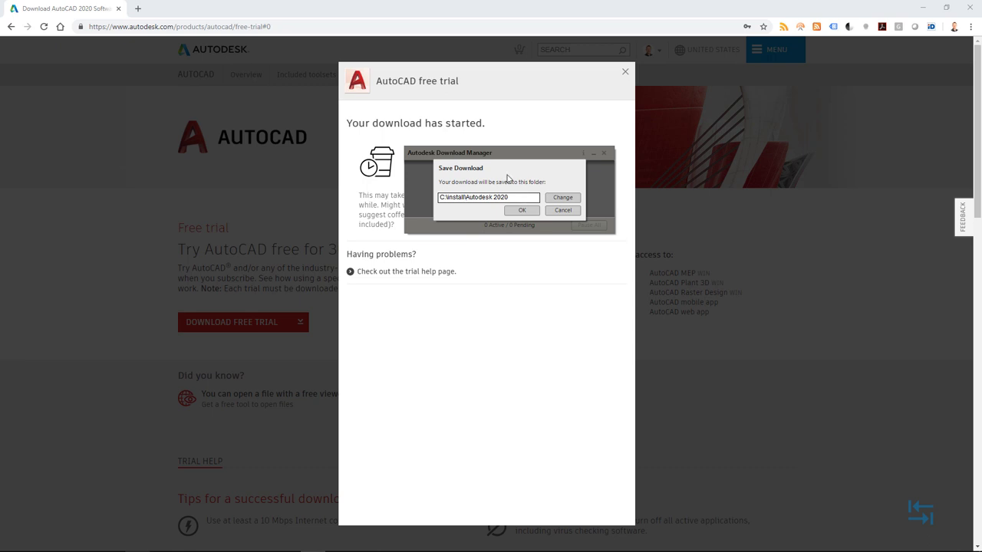
left_click(526, 200)
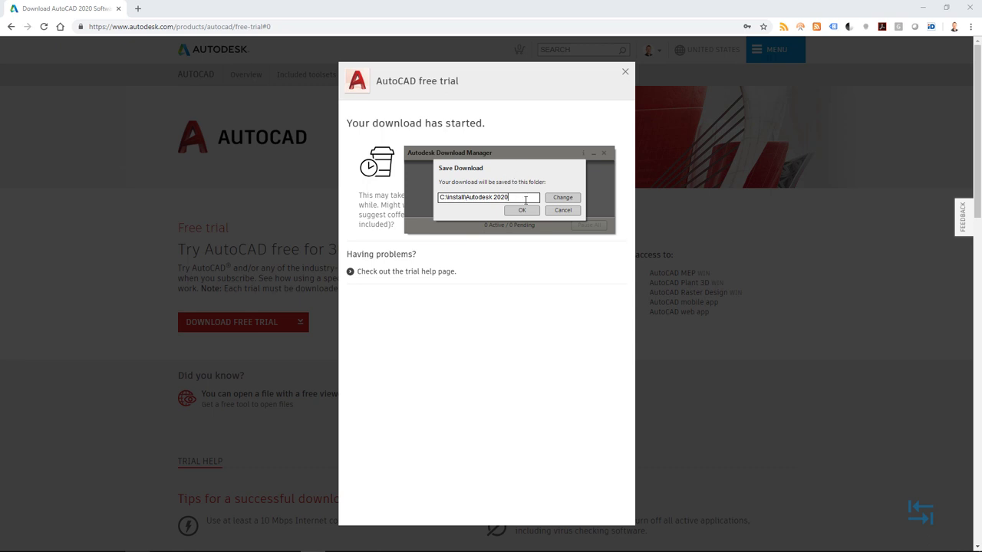
left_click(565, 212)
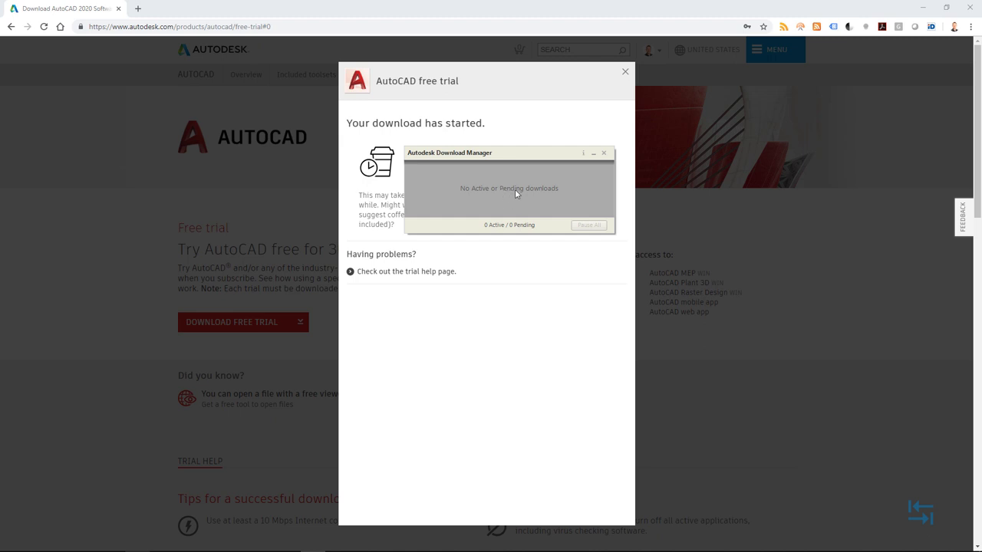
left_click(605, 154)
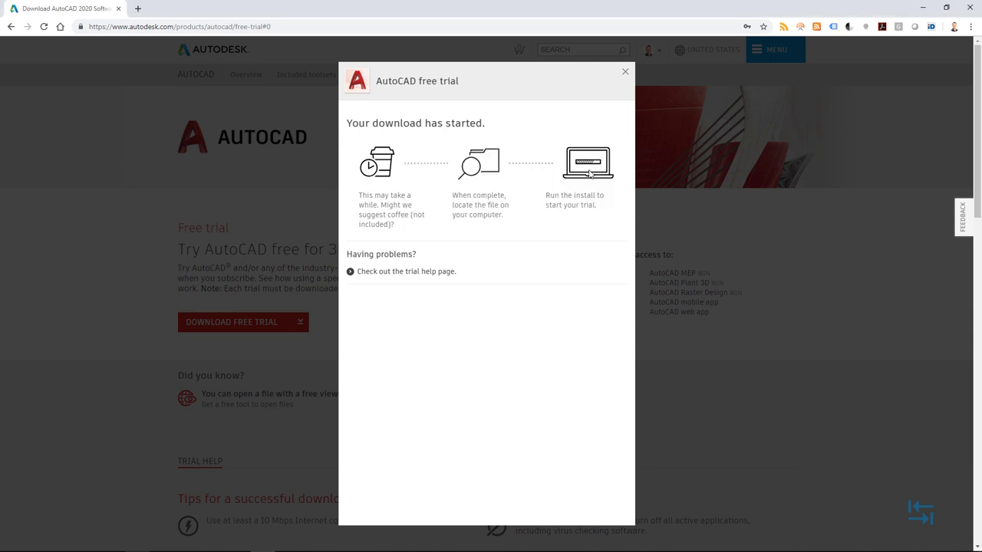
Close the free trial dialog and browse File Explorer to C:\install\2020.
left_click(624, 74)
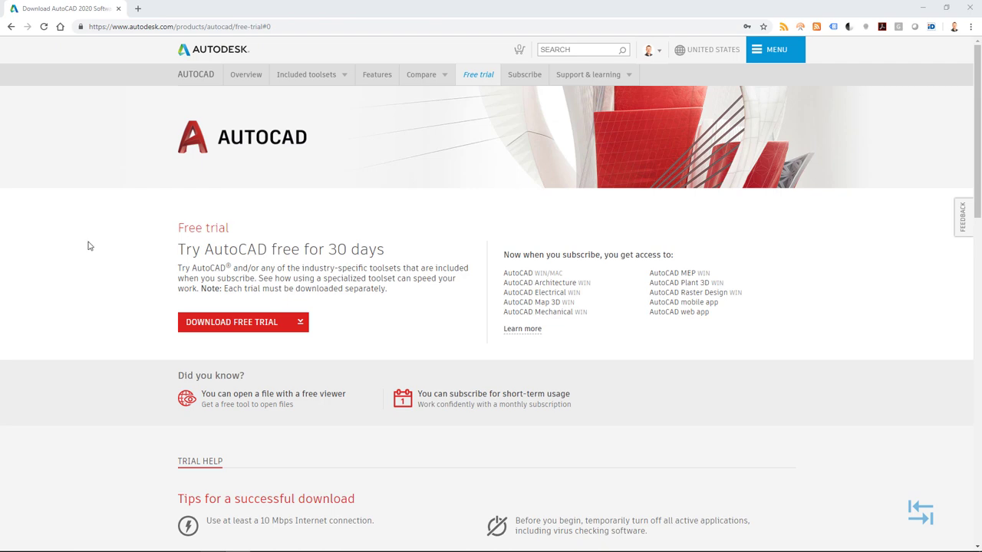
left_click(122, 551)
double_click(430, 271)
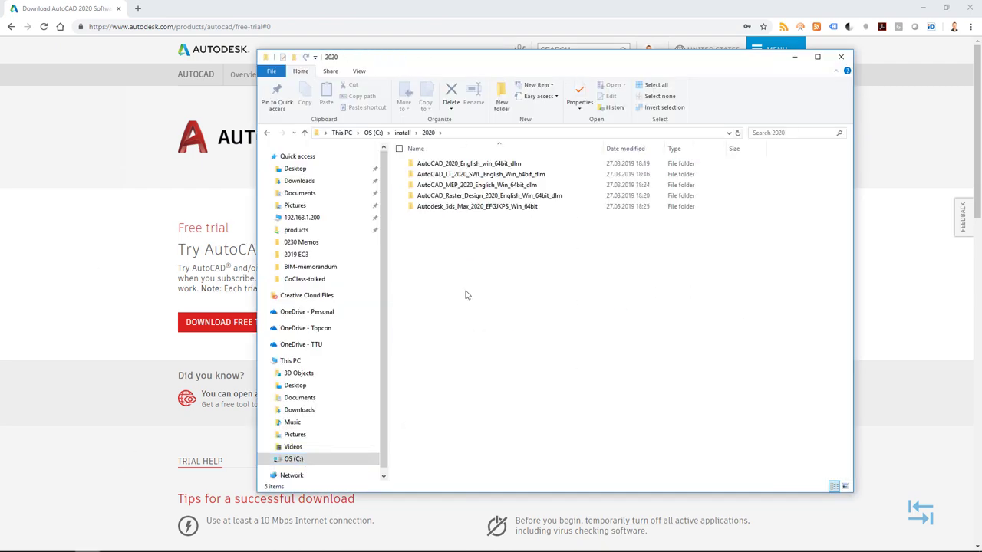
Open the AutoCAD_2020_English_win_64bit_dlm folder, then move File Explorer out of view.
left_click(456, 165)
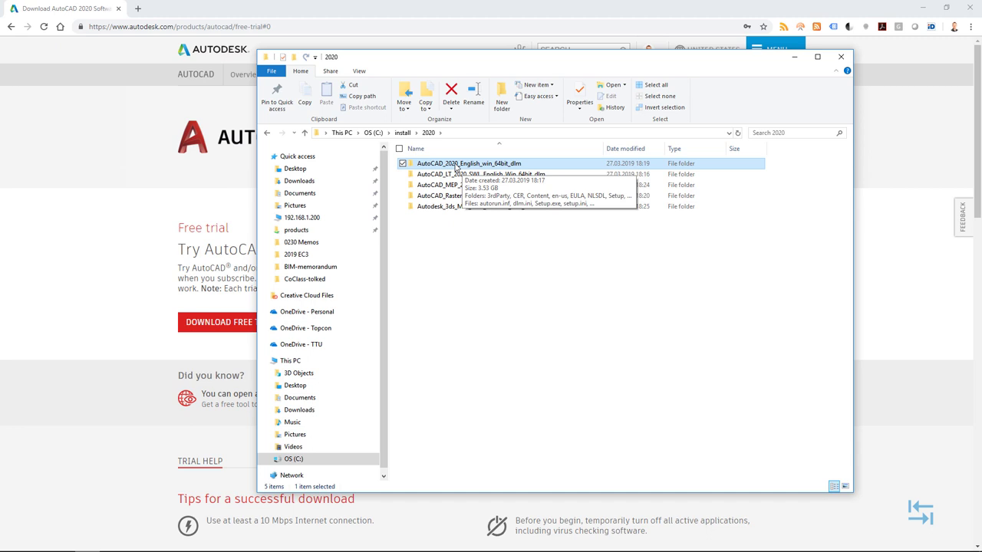
double_click(455, 166)
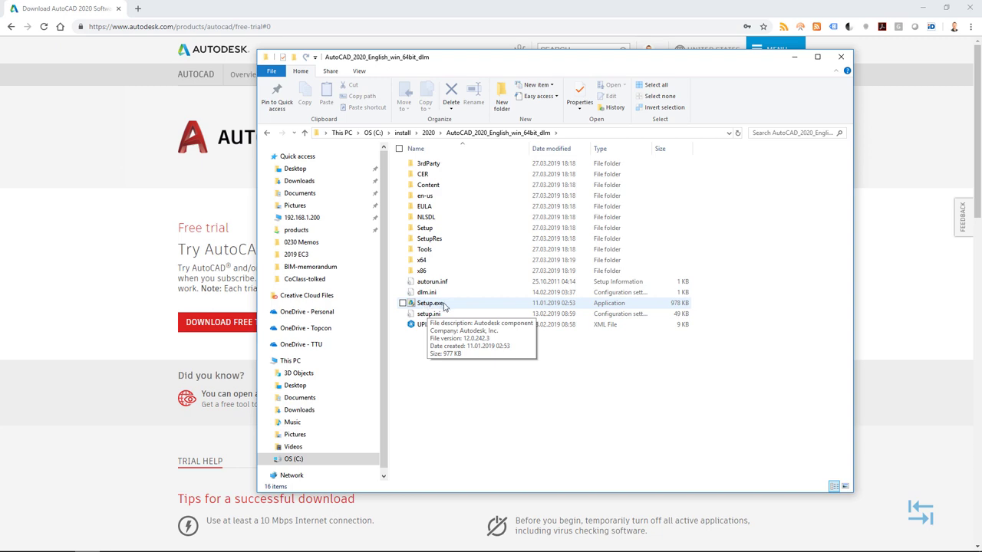
left_click(913, 16)
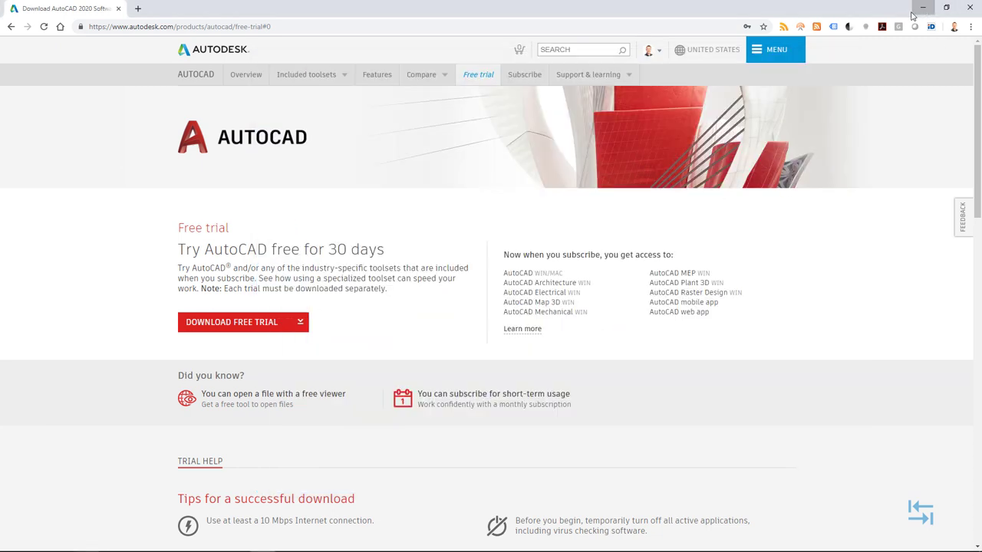
Launch Setup.exe from the AutoCAD 2020 English download folder.
double_click(429, 303)
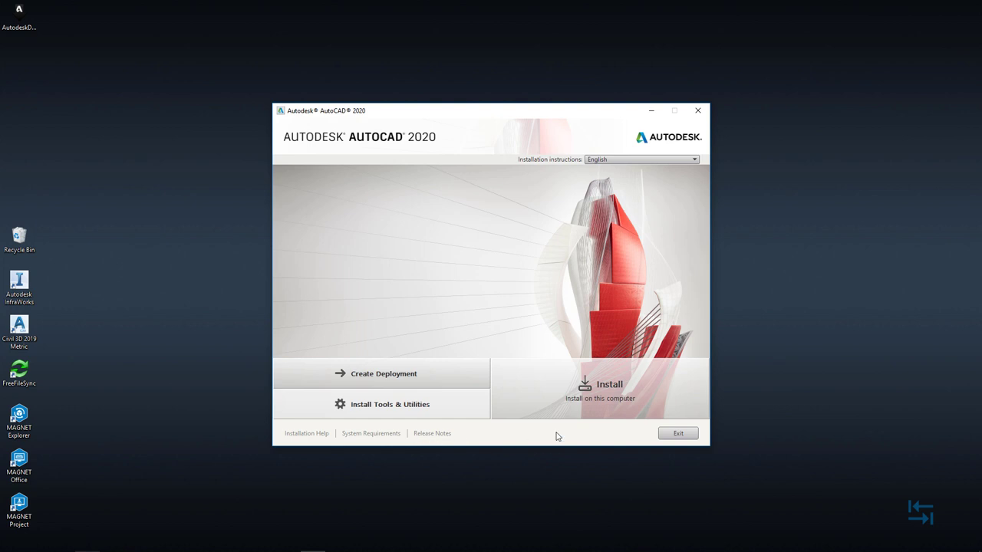
Choose Install, accept the license agreement, and continue to configuration for C:\Program Files\Autodesk.
left_click(612, 394)
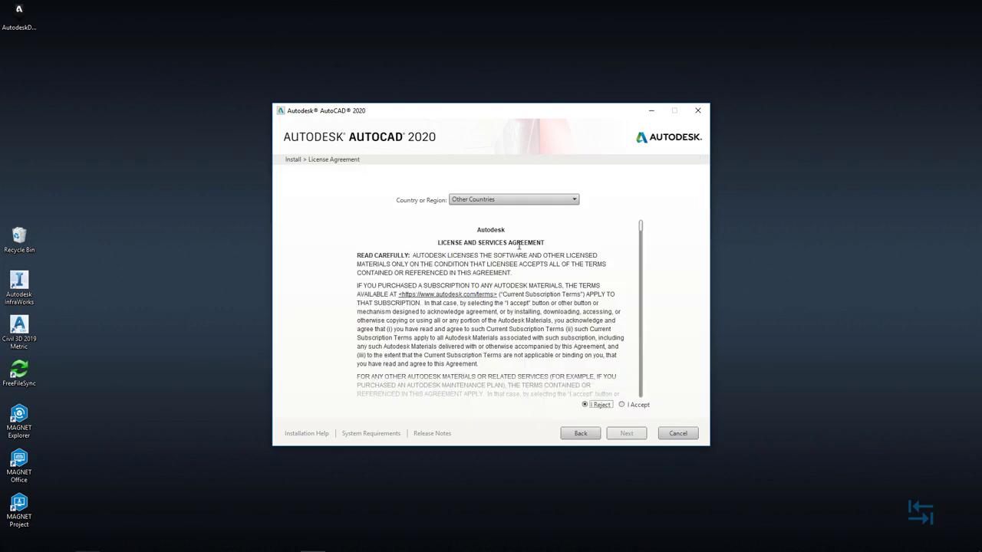
left_click(635, 405)
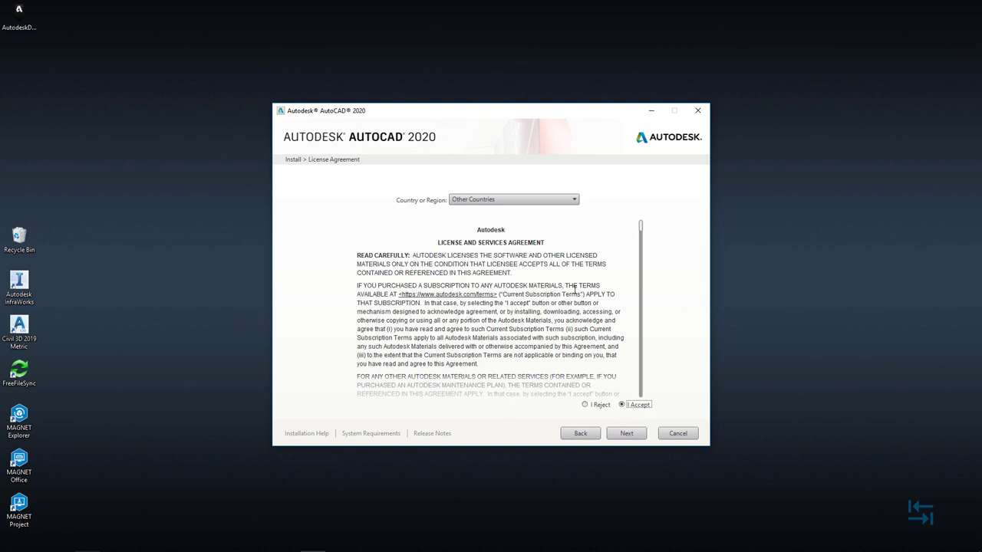
left_click(627, 434)
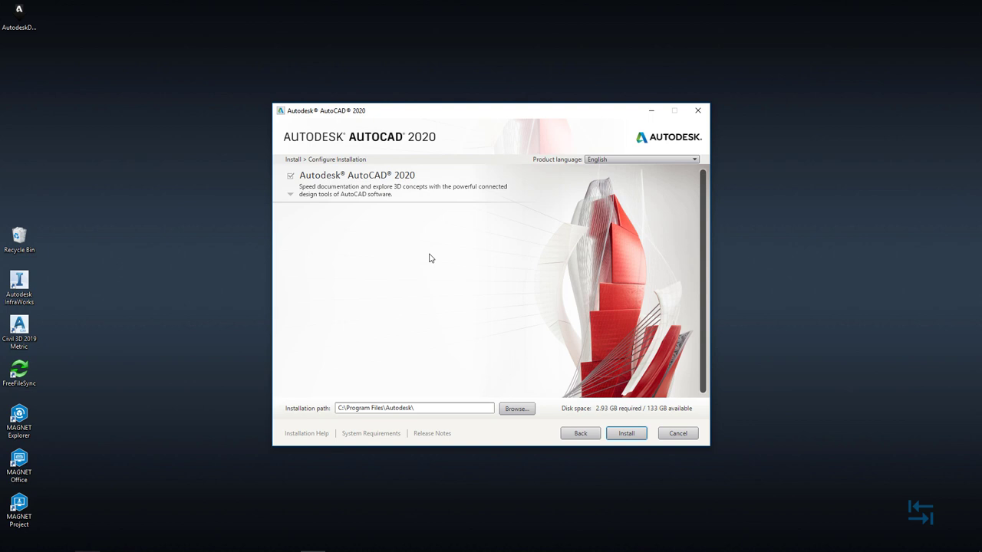
left_click(391, 188)
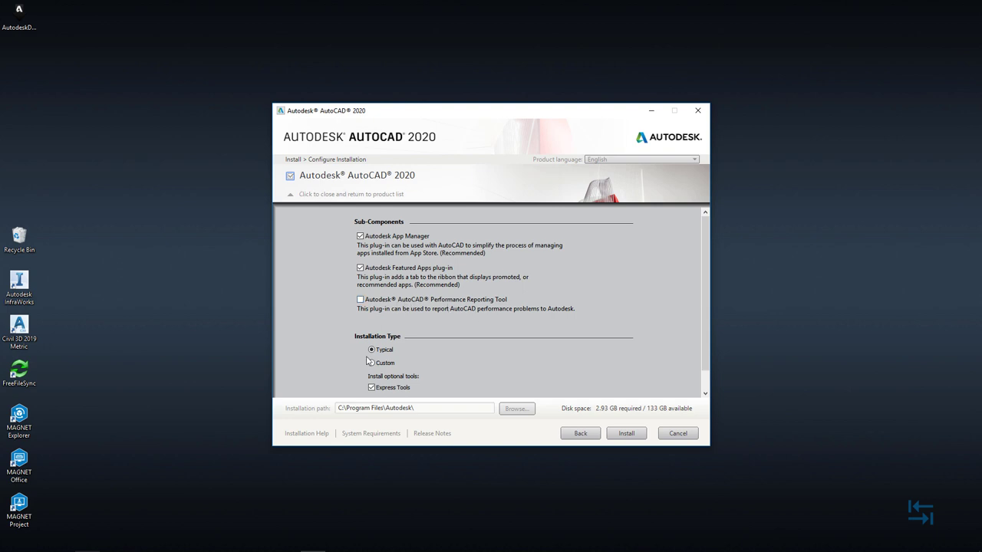
scroll(318, 331, "down", 1)
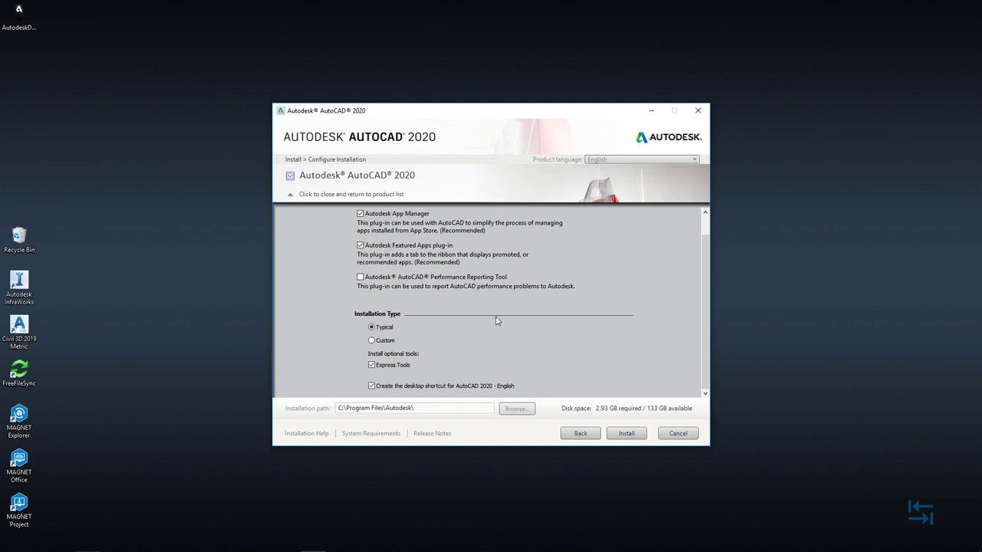
scroll(463, 332, "up", 1)
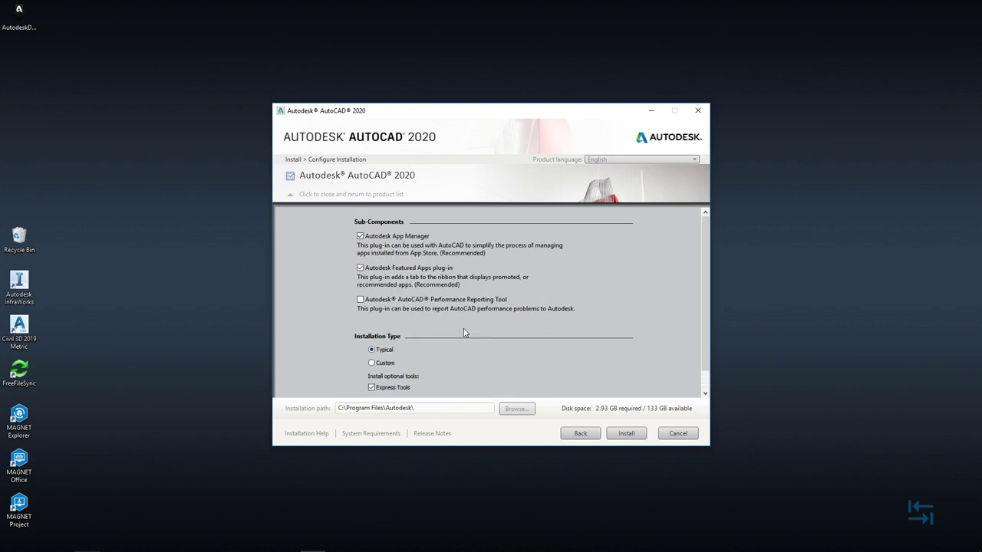
left_click(430, 186)
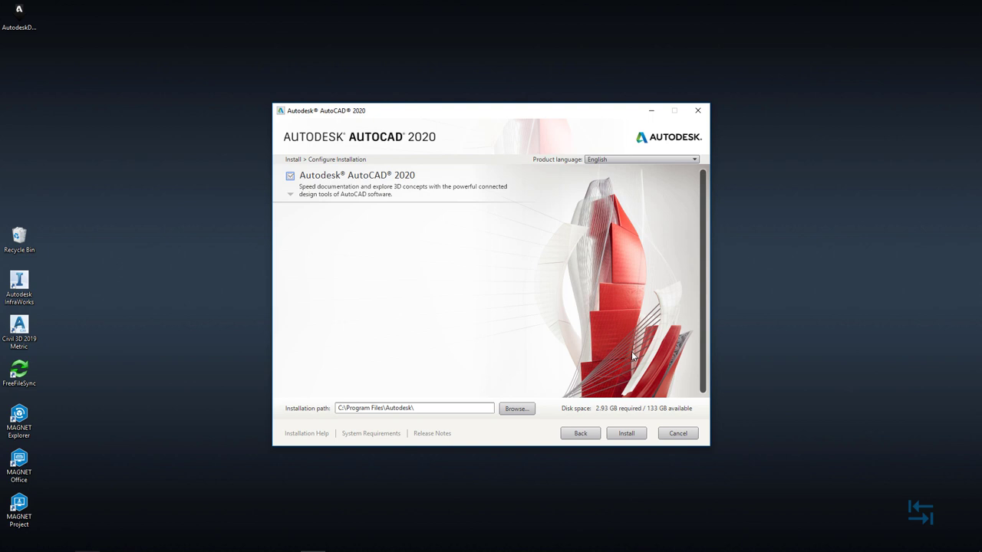
Install AutoCAD 2020, App Manager, Featured Apps plug-in and Desktop App until Installation Complete.
left_click(626, 435)
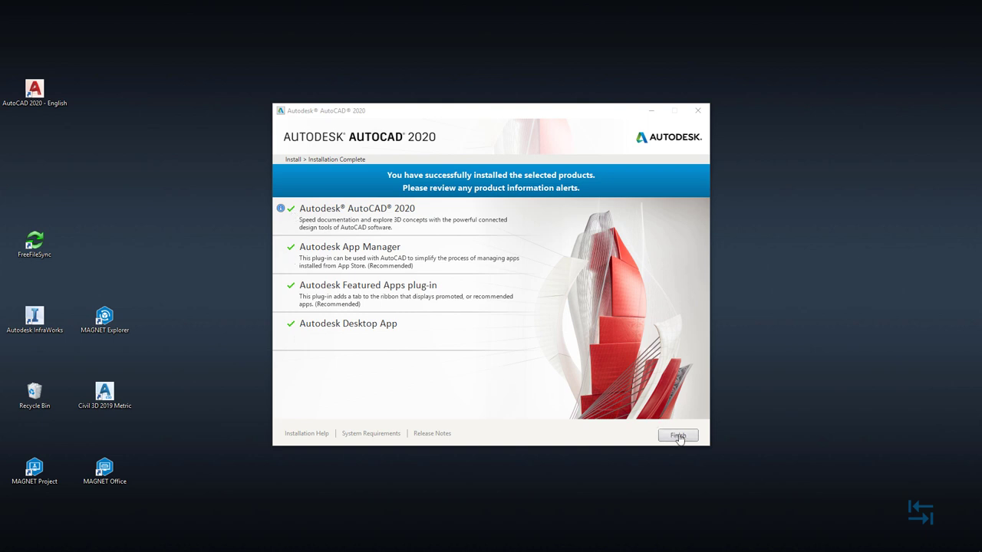
Finish and close the installer, returning to the desktop with the AutoCAD 2020 shortcut.
left_click(678, 436)
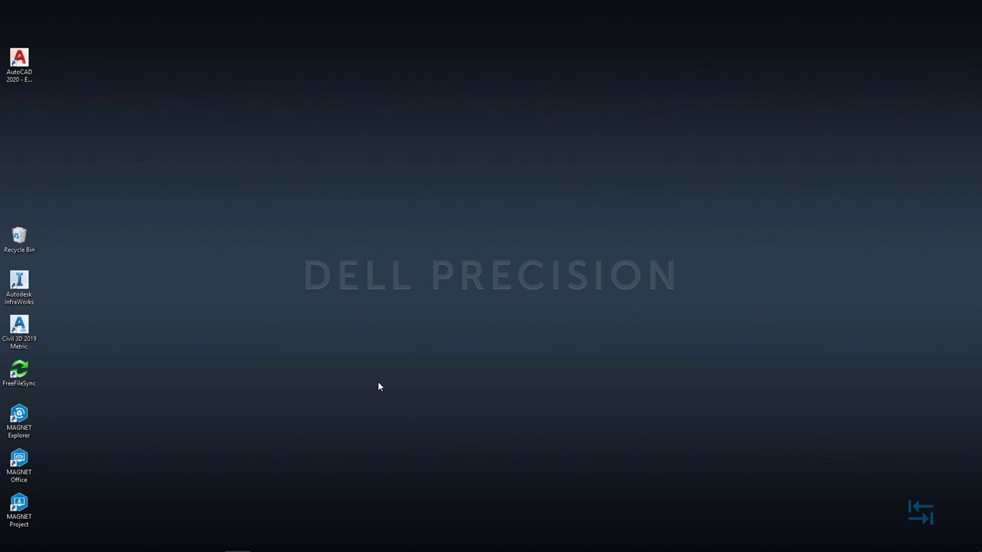
Launch AutoCAD 2020 from the desktop shortcut and start the free 30-day trial.
double_click(18, 68)
double_click(21, 67)
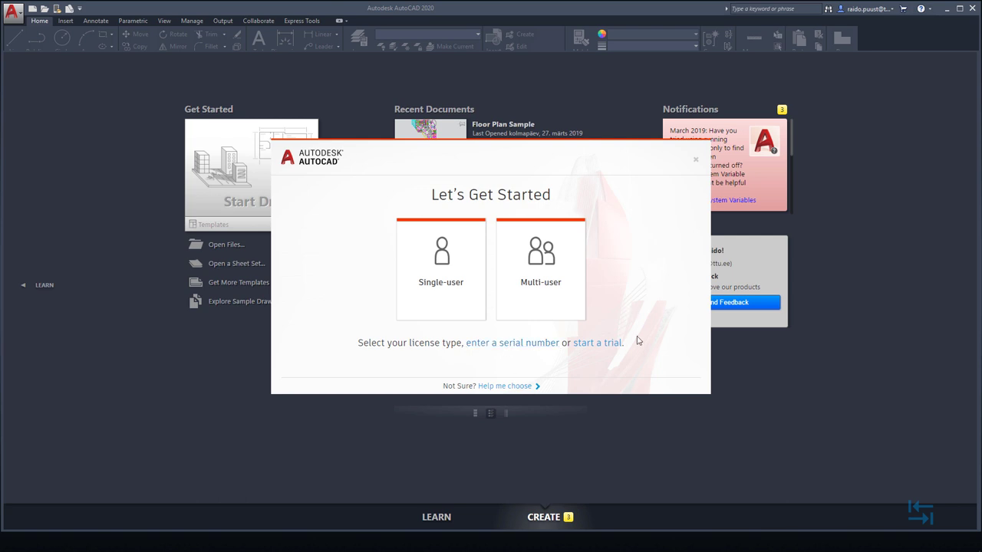
left_click(580, 344)
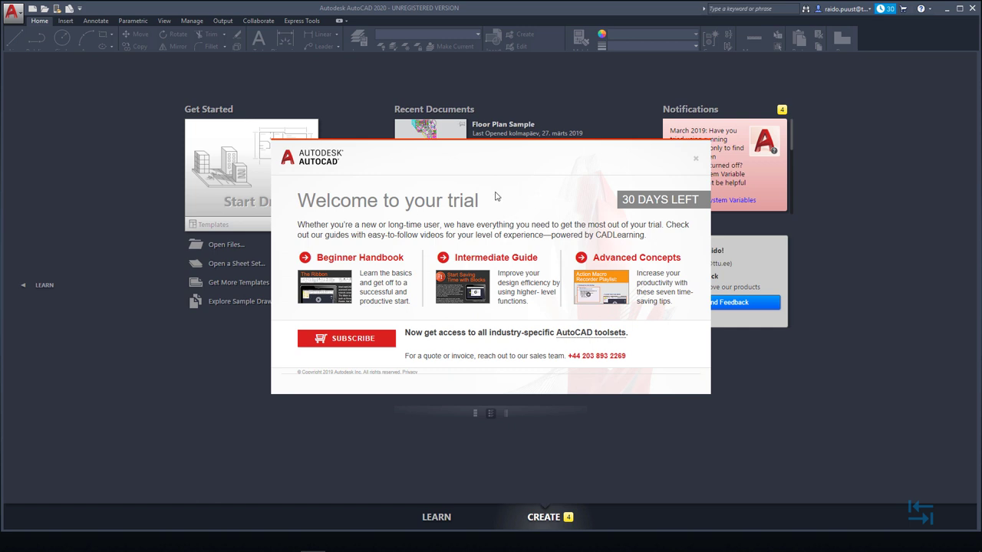
Close the Welcome to your trial message to reveal the AutoCAD start page.
left_click(697, 161)
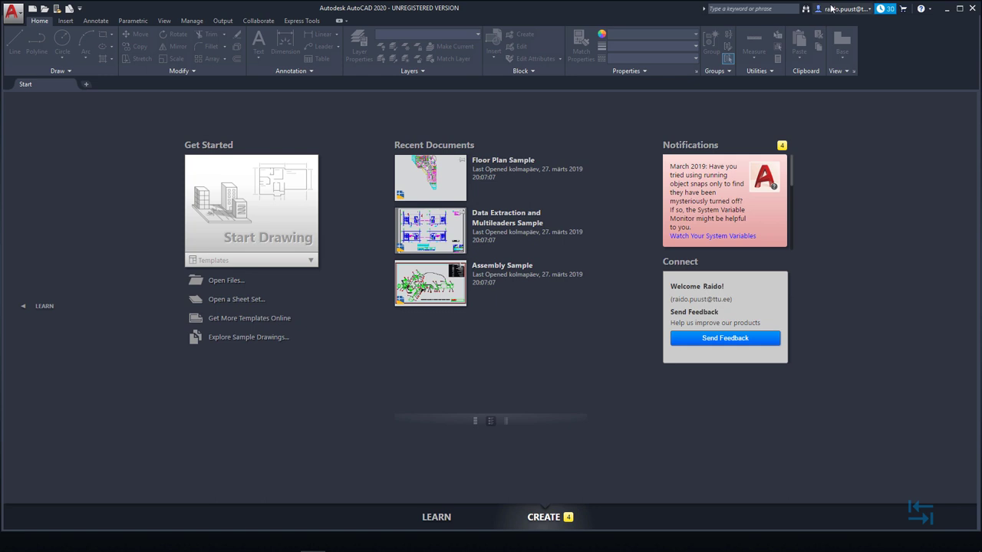
Check the remaining trial days, then choose New from the application menu to reach Select template.
left_click(890, 9)
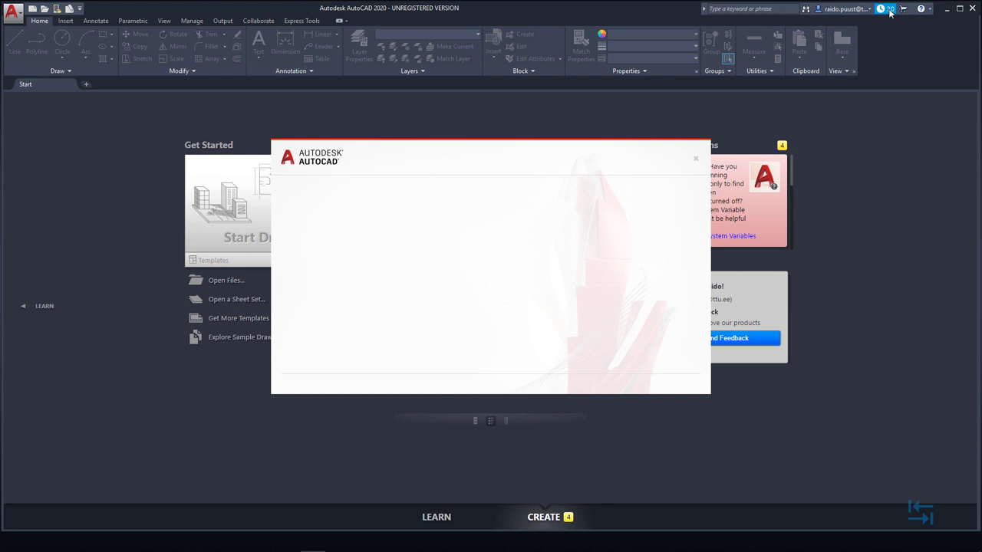
left_click(888, 11)
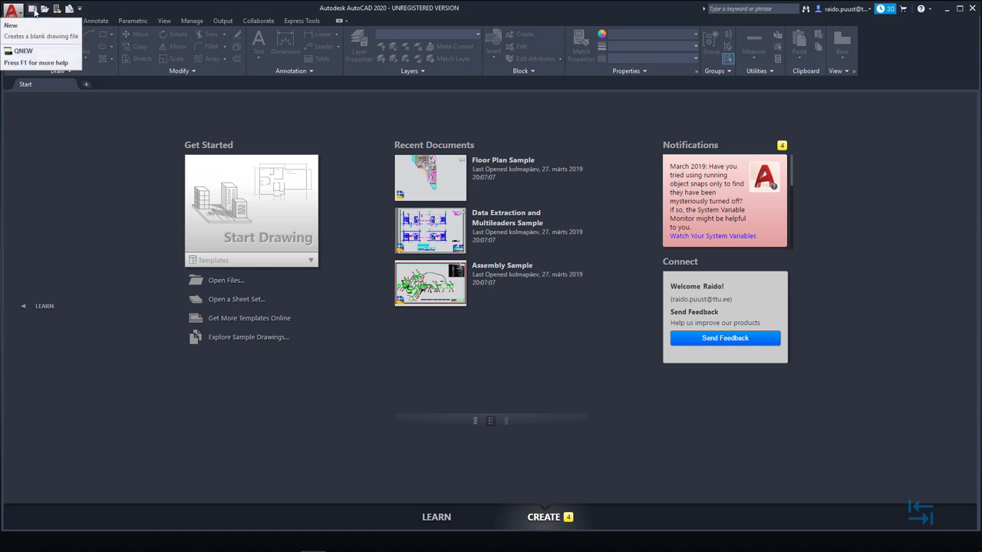
left_click(12, 16)
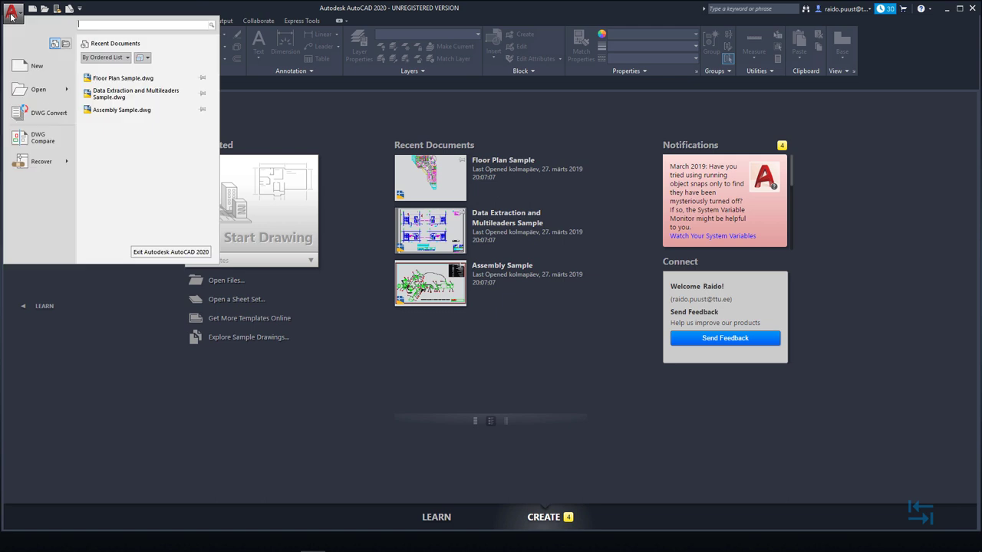
left_click(37, 67)
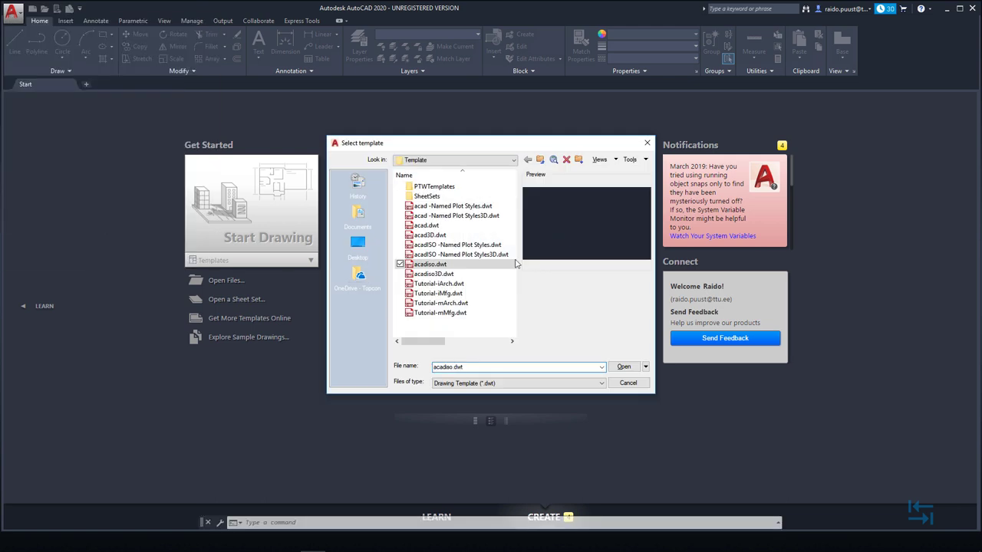
mouse_move(430, 264)
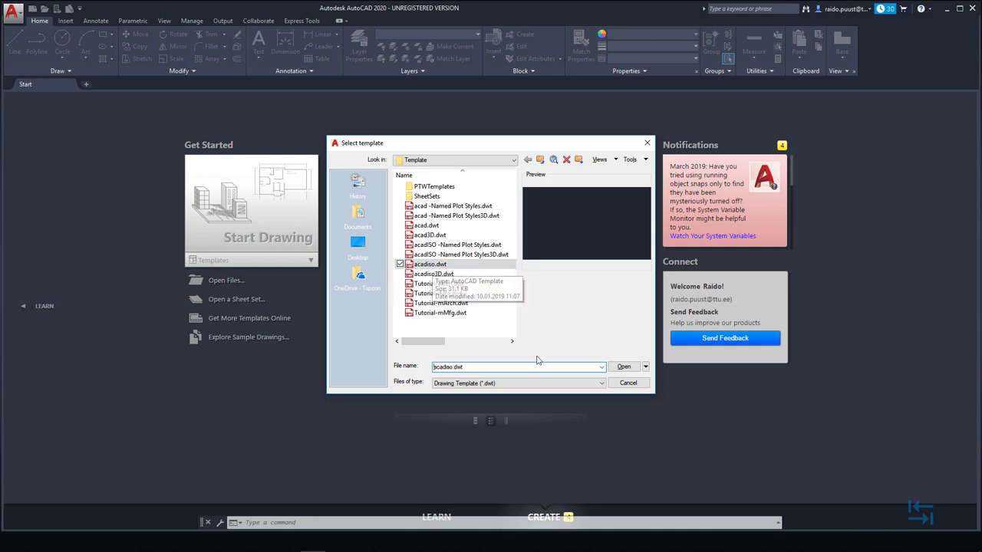
Create the blank Drawing1 from the acadiso.dwt template.
double_click(435, 267)
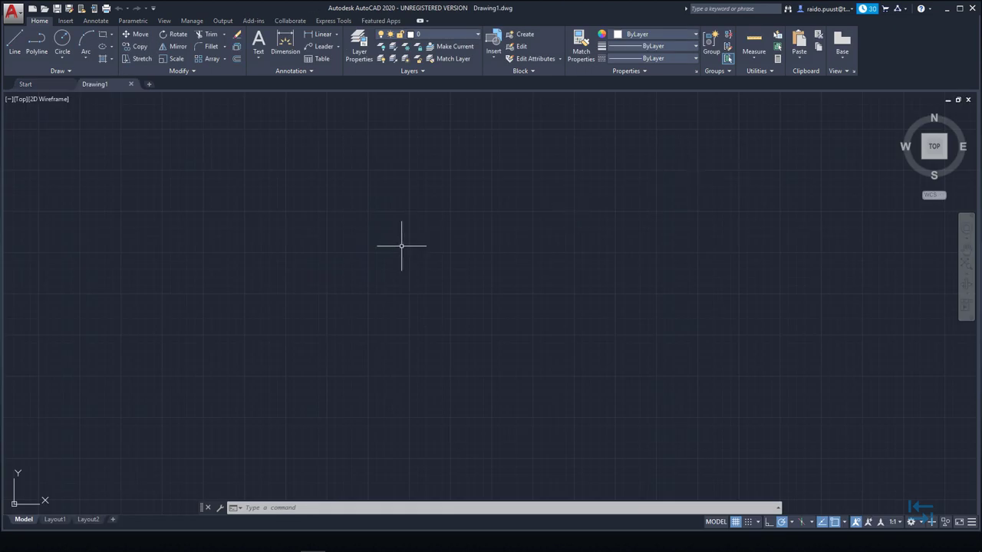